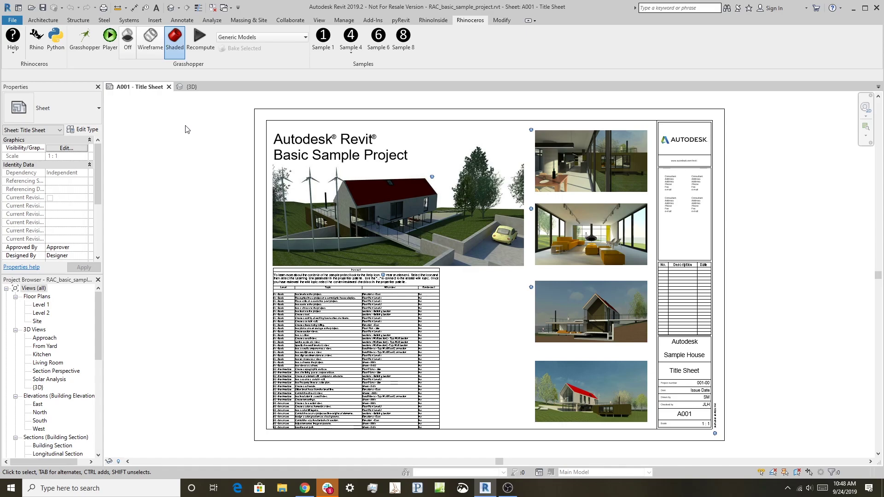
# Step: Switch to the {3D} view and zoom in on the sample house
pyautogui.click(189, 87)
pyautogui.scroll(3, 623, 223)
pyautogui.scroll(3, 623, 223)
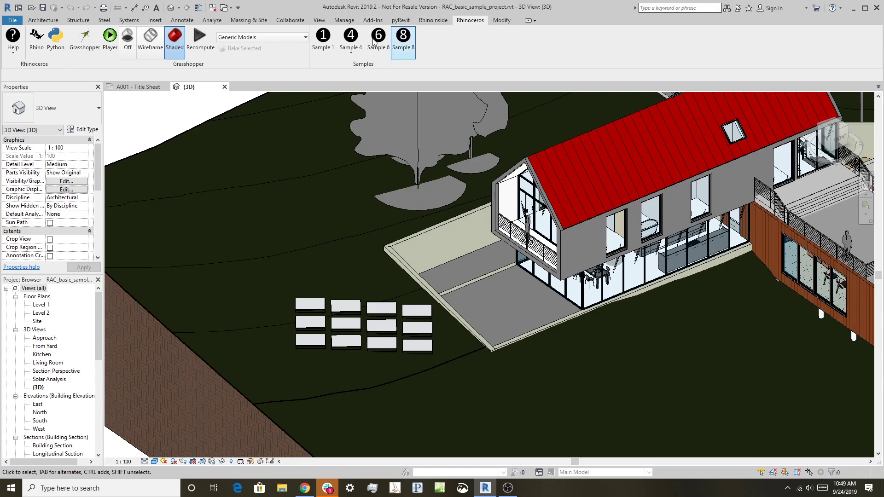
pyautogui.click(82, 46)
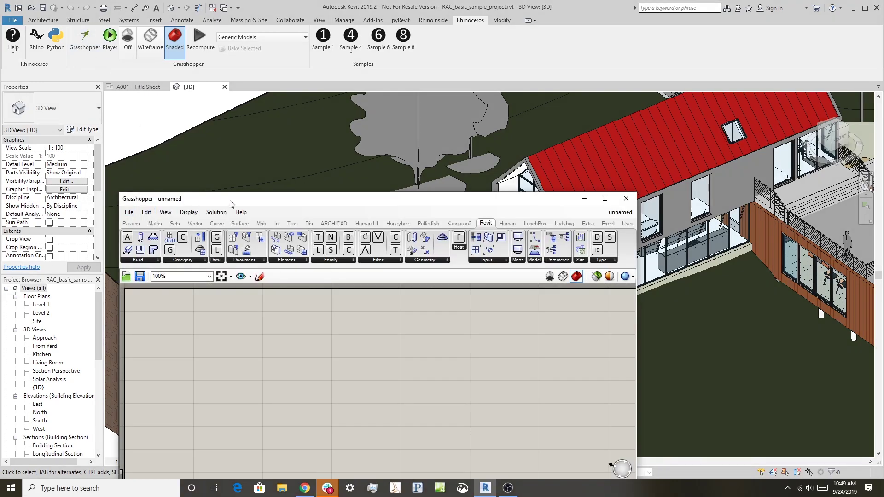
pyautogui.moveTo(231, 203); pyautogui.dragTo(205, 134)
pyautogui.click(104, 142)
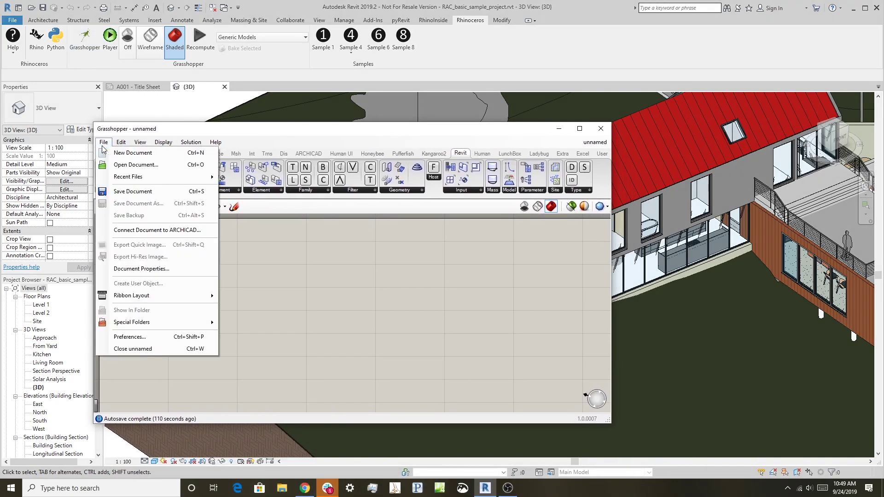
pyautogui.click(118, 166)
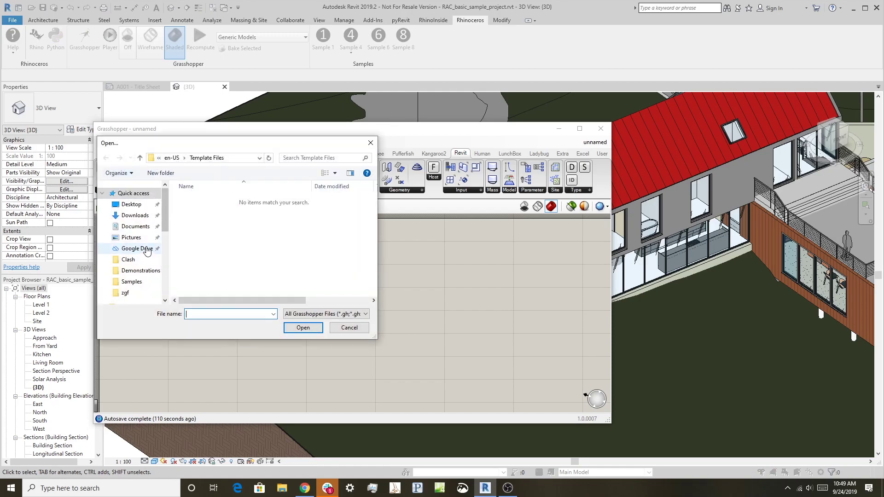
pyautogui.click(141, 271)
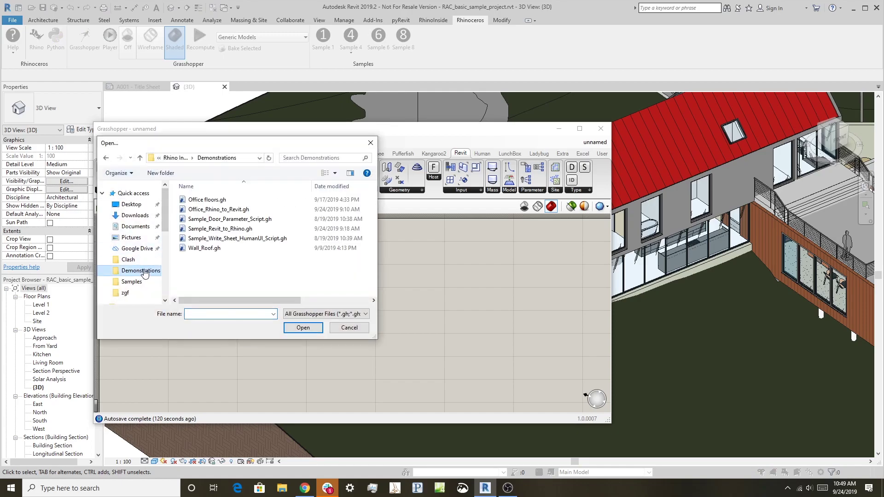
pyautogui.click(348, 328)
pyautogui.click(601, 129)
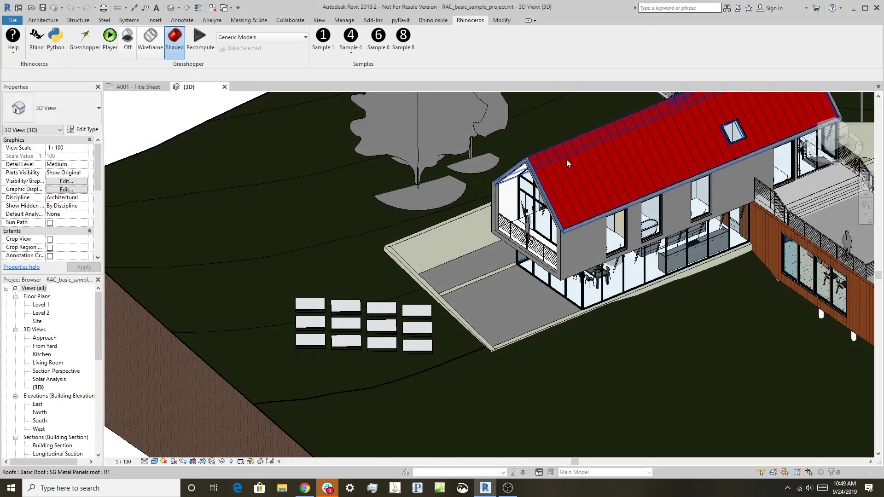
# Step: Select the pocket slider door to inspect its properties, then deselect it
pyautogui.click(617, 230)
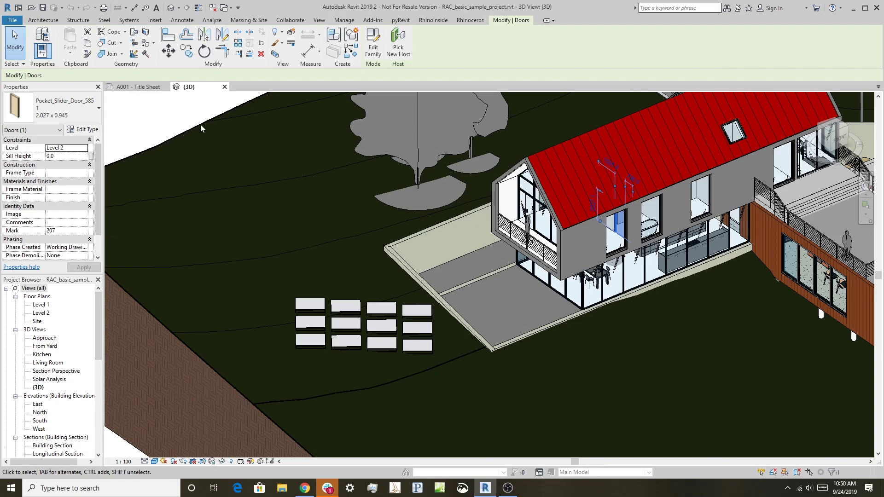
pyautogui.click(183, 120)
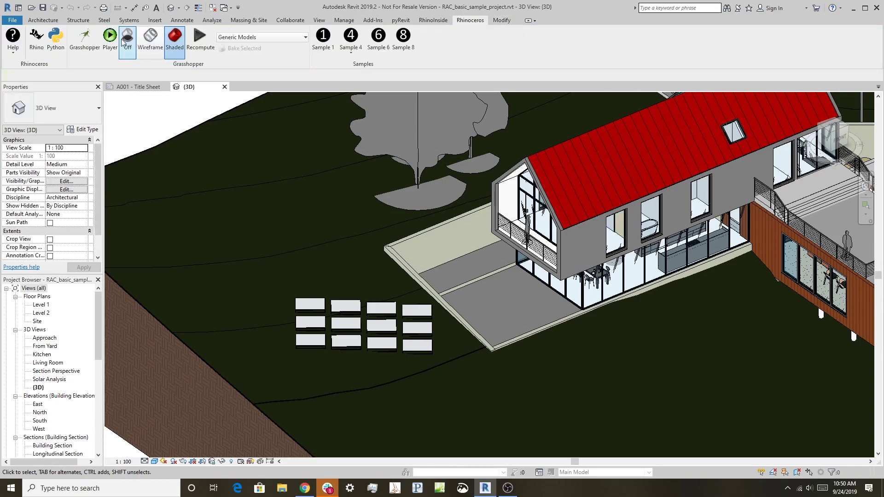
# Step: Open Sample_Door_Parameter_Script.gh from the Demonstrations folder in the Grasshopper editor
pyautogui.click(87, 41)
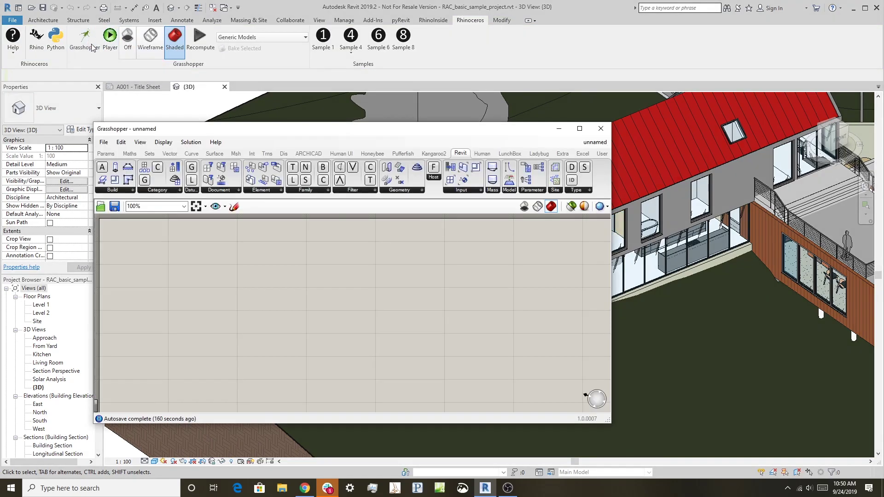
pyautogui.click(105, 143)
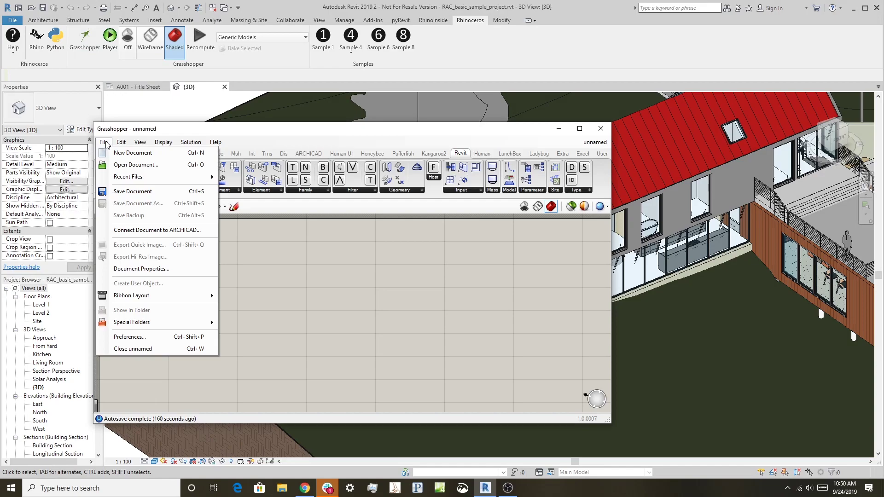
pyautogui.click(119, 166)
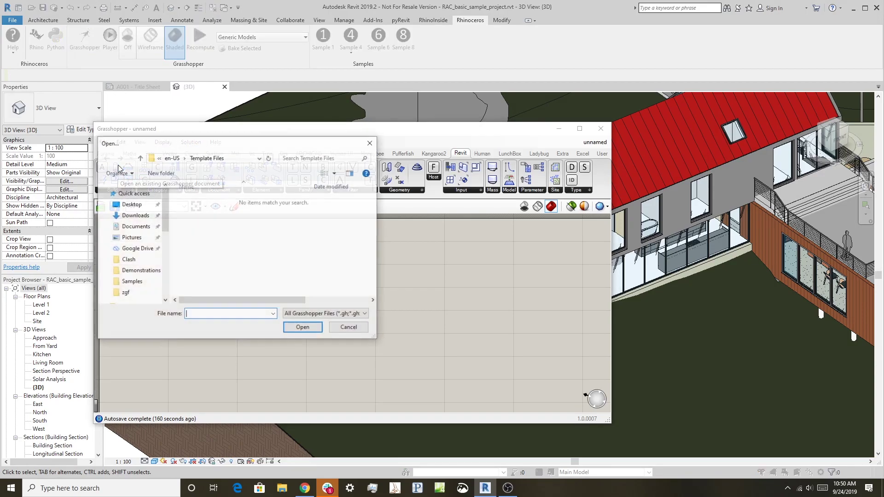
pyautogui.click(136, 271)
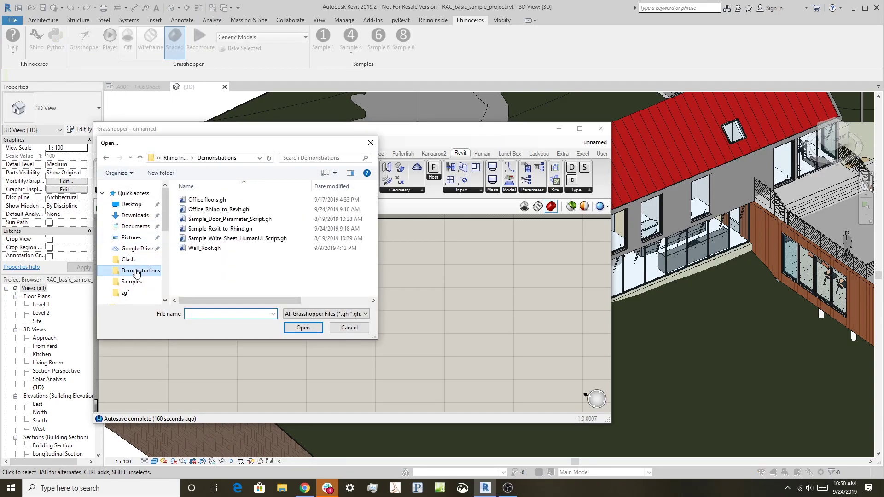
pyautogui.click(218, 222)
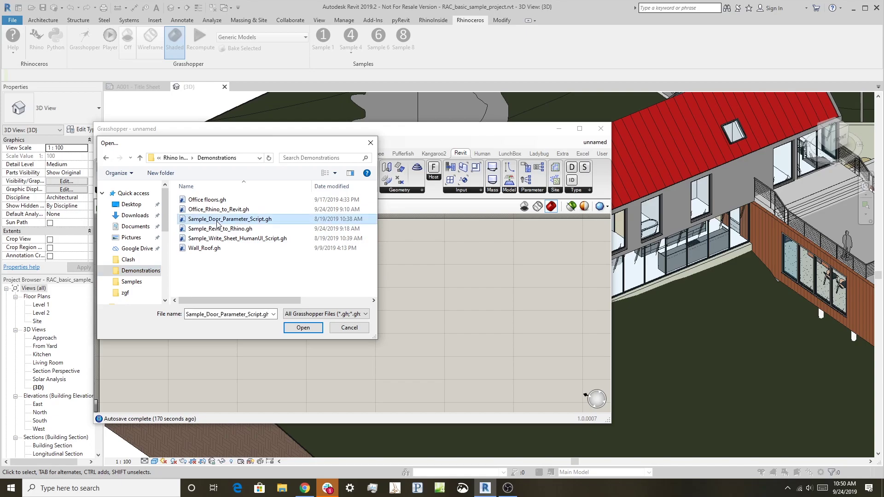
pyautogui.click(304, 328)
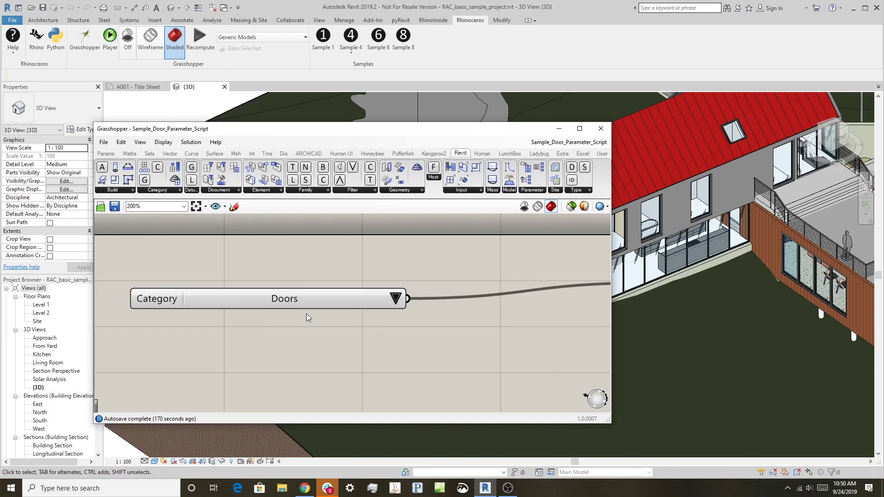
# Step: Zoom out and shift the Elements and Category Filter nodes to the left
pyautogui.scroll(-5, 263, 274)
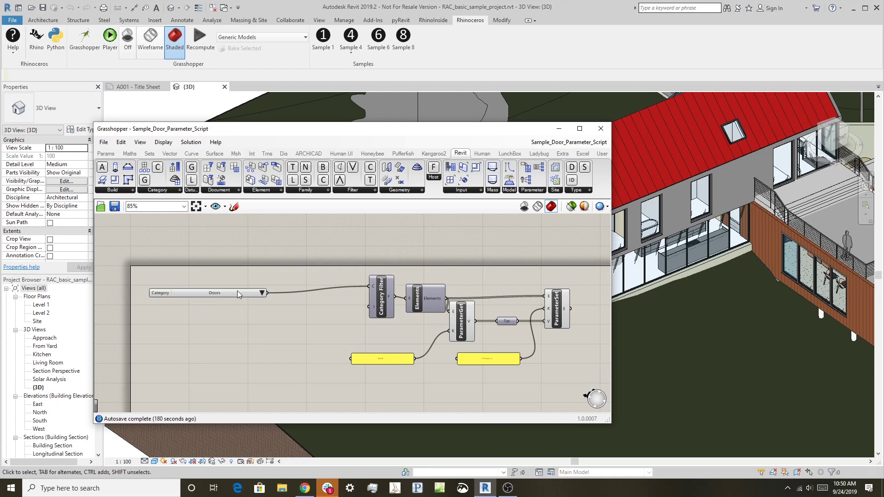
pyautogui.moveTo(432, 305); pyautogui.dragTo(370, 310)
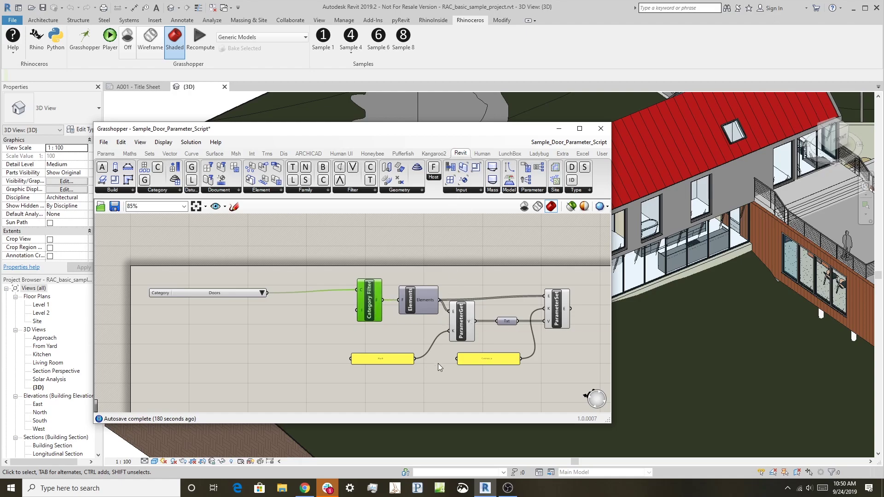
pyautogui.scroll(3, 439, 367)
pyautogui.scroll(-2, 426, 362)
pyautogui.scroll(2, 471, 378)
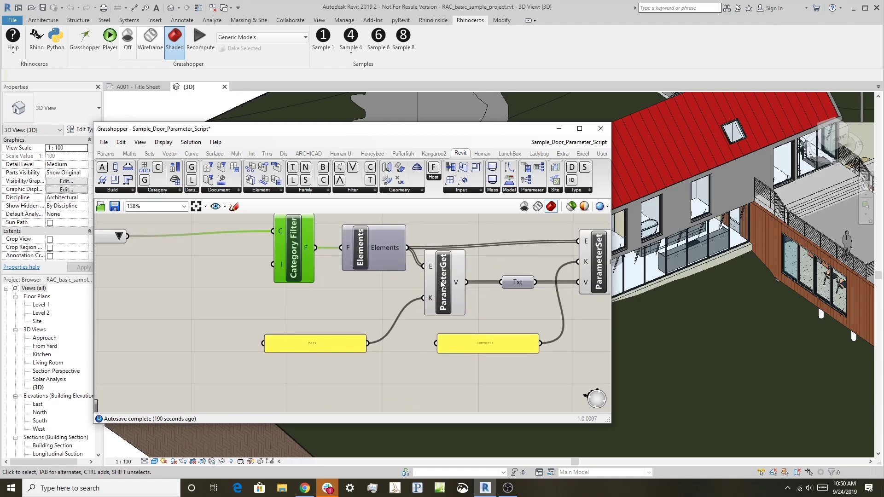
# Step: Inspect the ParameterGet component, then close the Grasshopper editor
pyautogui.click(489, 317)
pyautogui.click(456, 312)
pyautogui.click(515, 314)
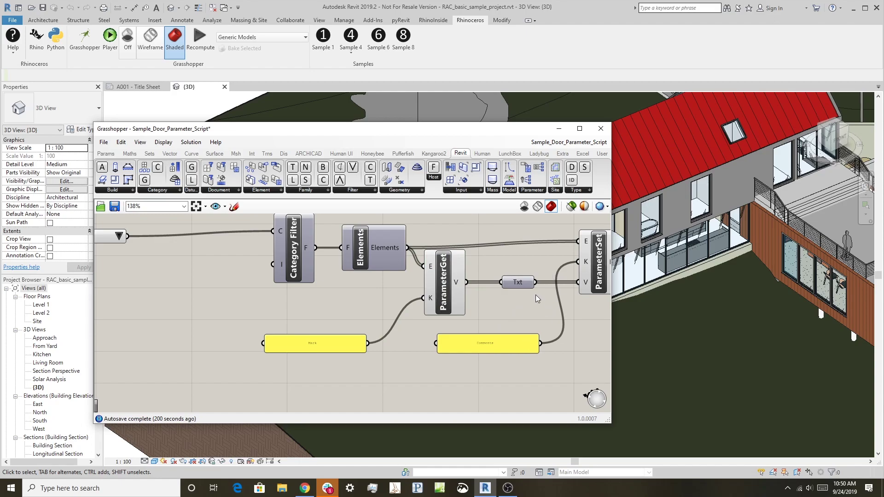
pyautogui.scroll(-4, 558, 327)
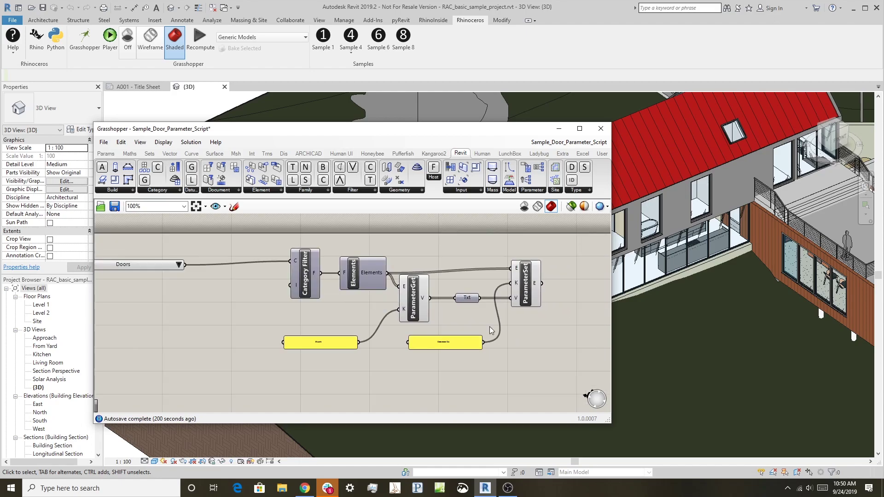
pyautogui.click(604, 131)
# Step: Confirm the pocket slider door's Comments reads 207, then return to the A001 - Title Sheet
pyautogui.click(614, 229)
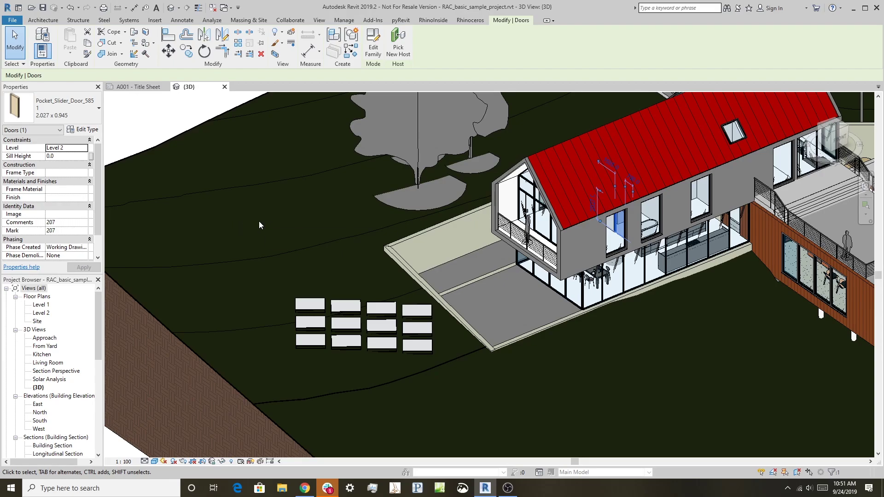
pyautogui.click(185, 116)
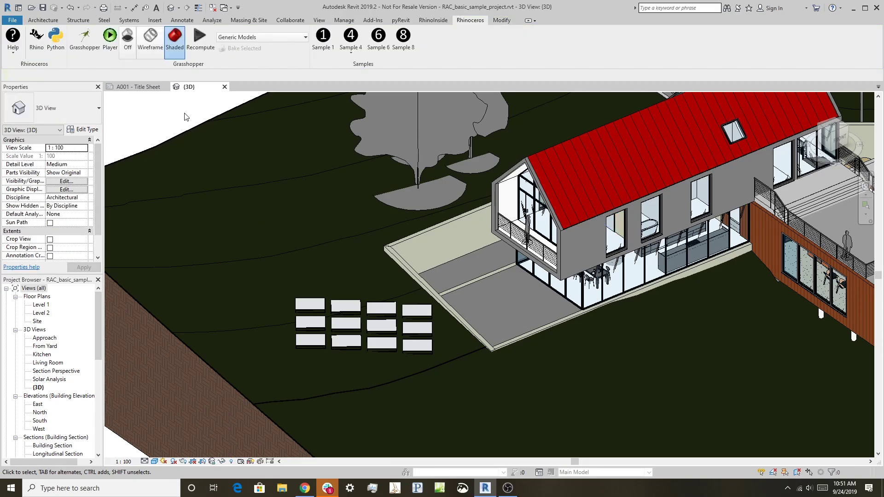
pyautogui.click(147, 87)
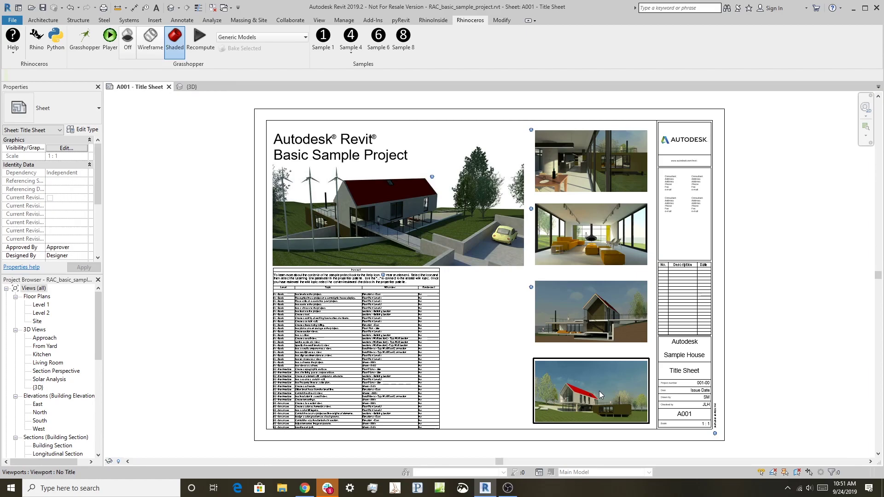
# Step: Zoom into the title block and launch the Grasshopper Player's .gh file picker
pyautogui.scroll(3, 638, 413)
pyautogui.scroll(2, 648, 418)
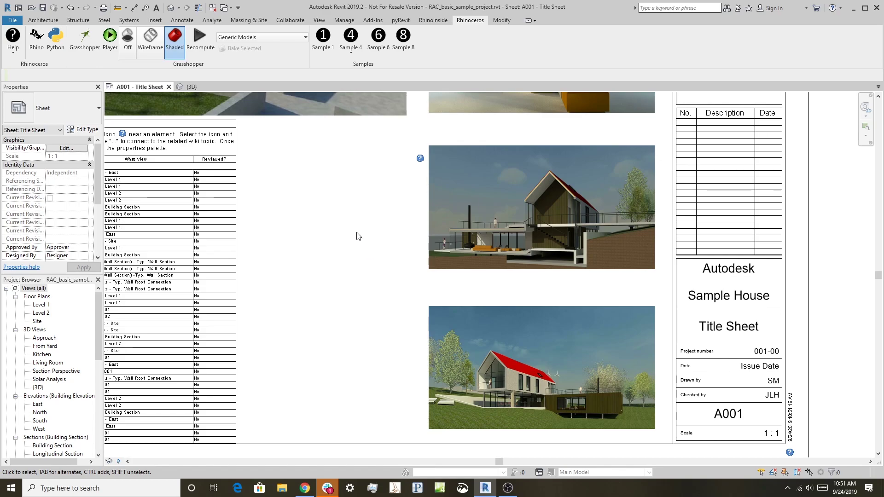
pyautogui.click(115, 45)
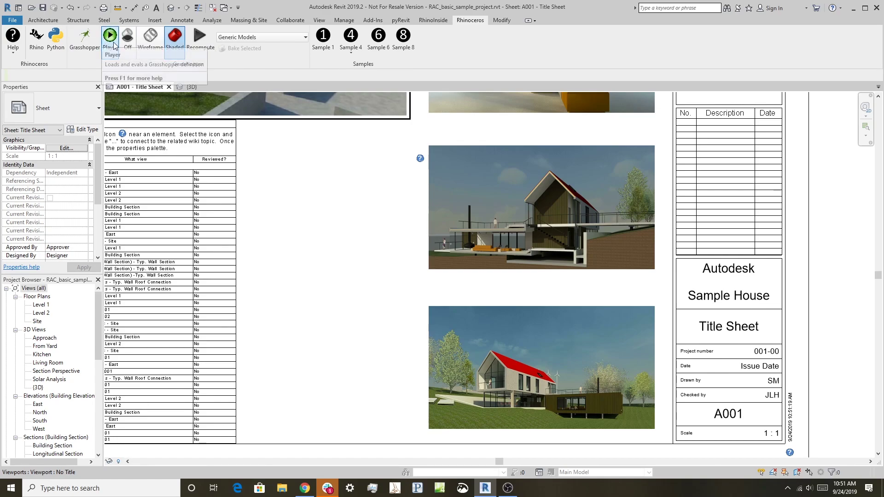
pyautogui.click(115, 45)
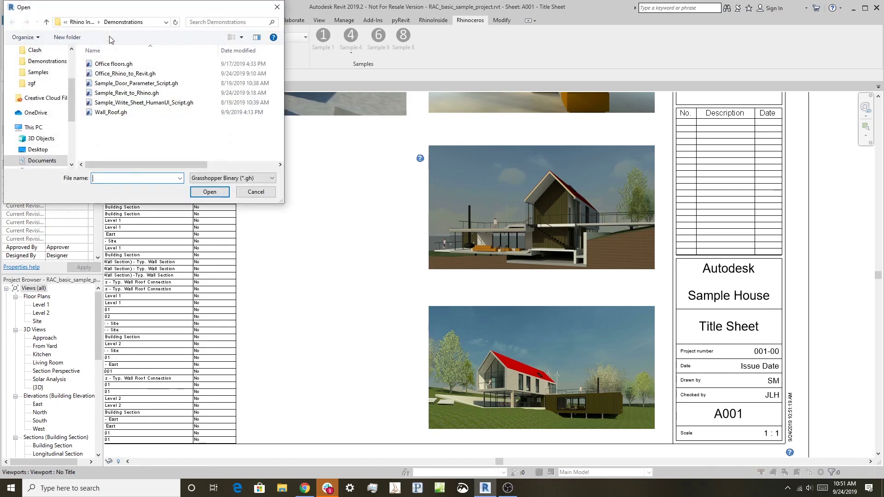
# Step: Run Sample_Write_Sheet_HumanUI_Script.gh and move the Update Revit Sheets form aside
pyautogui.click(125, 103)
pyautogui.click(215, 193)
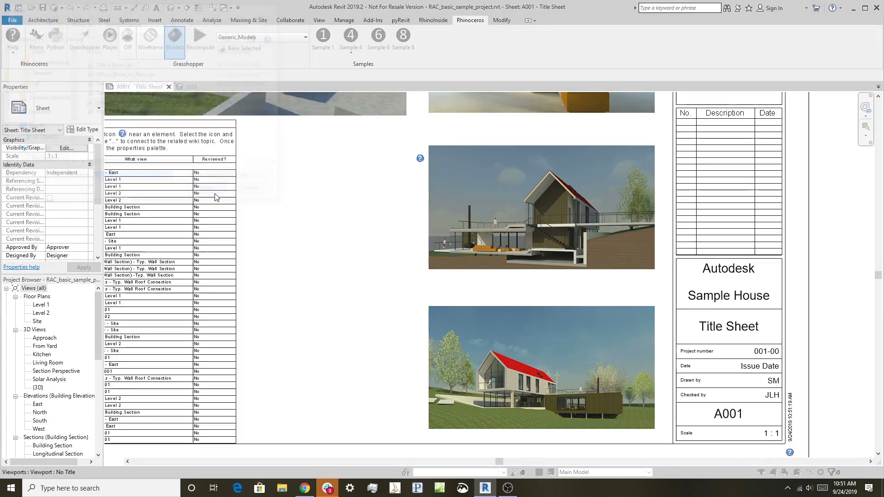
pyautogui.moveTo(184, 113); pyautogui.dragTo(509, 241)
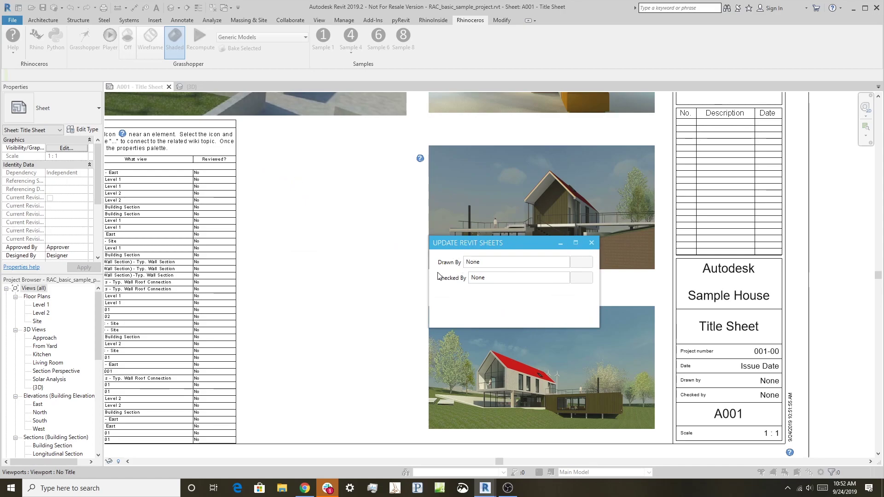
# Step: Enter the drafter's initials in Drawn By and the checker's initials in Checked By
pyautogui.moveTo(479, 243); pyautogui.dragTo(485, 252)
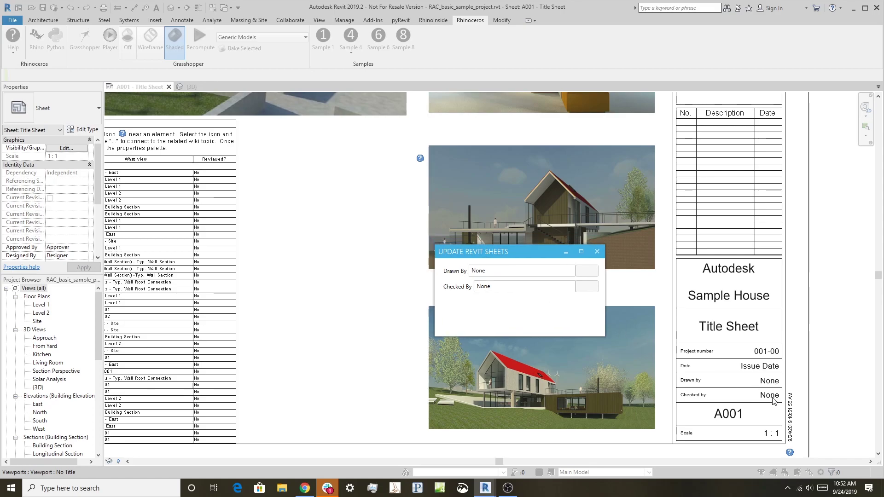
pyautogui.click(504, 272)
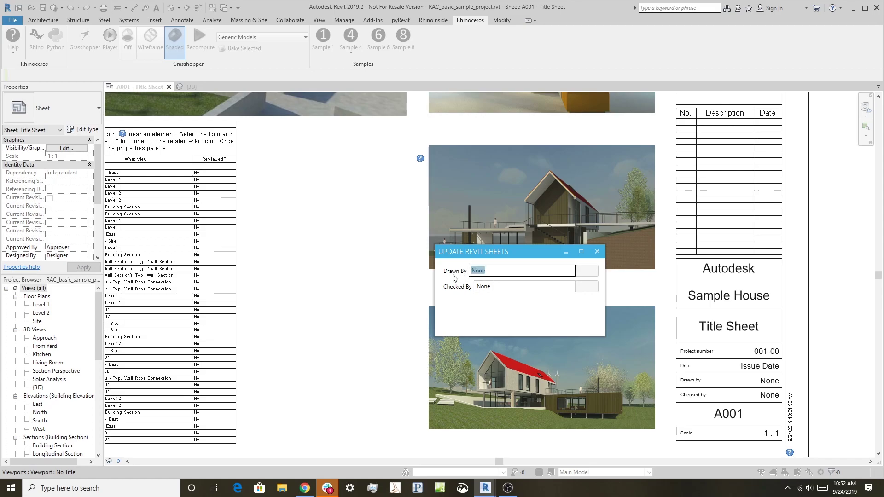
pyautogui.write('TRG')
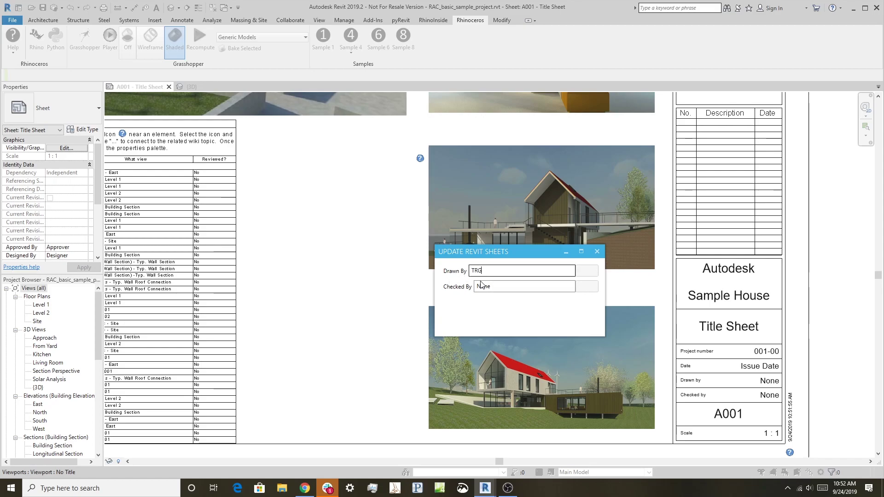
pyautogui.doubleClick(497, 286)
pyautogui.write('YUJ')
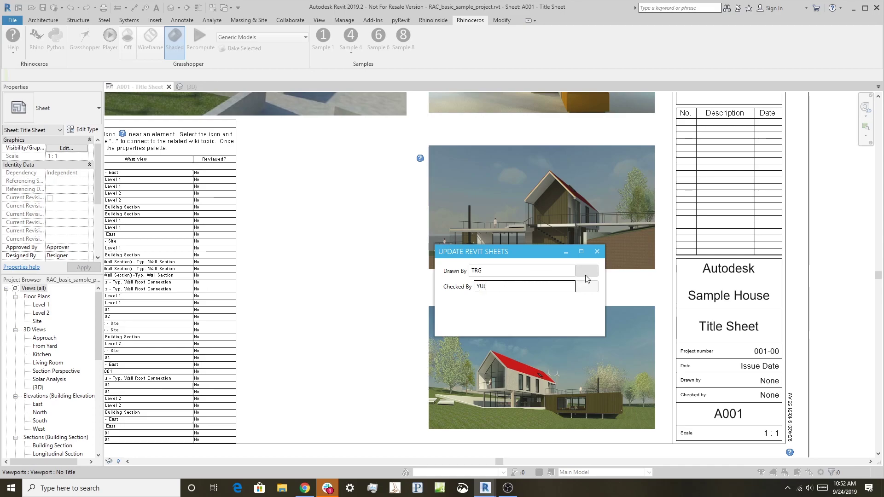
# Step: Apply both values to the A001 sheet, close the form and reopen Grasshopper
pyautogui.click(587, 272)
pyautogui.click(591, 286)
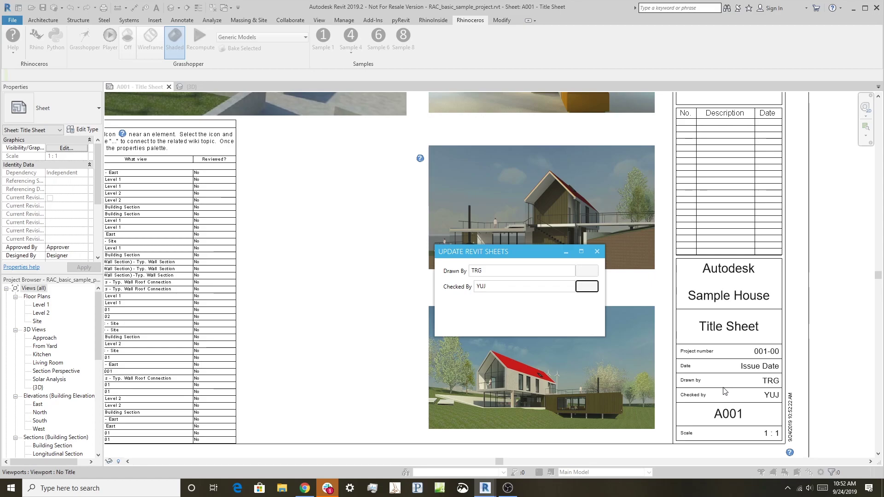
pyautogui.click(598, 253)
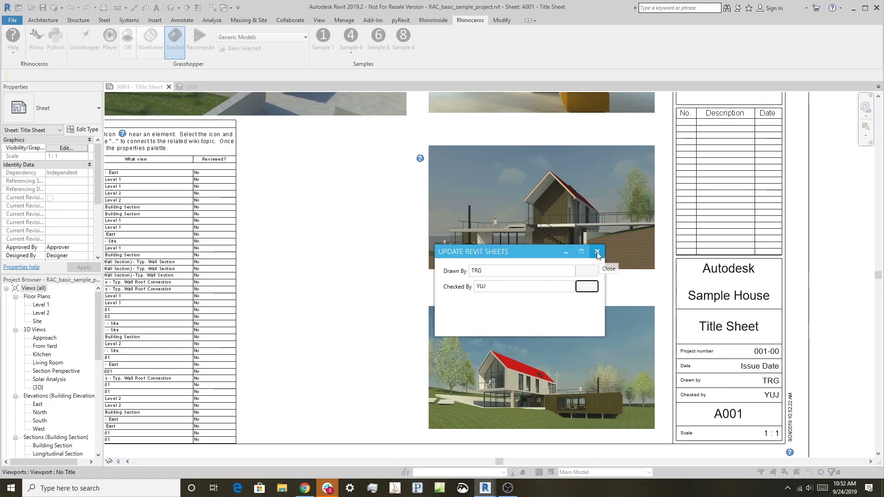
pyautogui.click(85, 39)
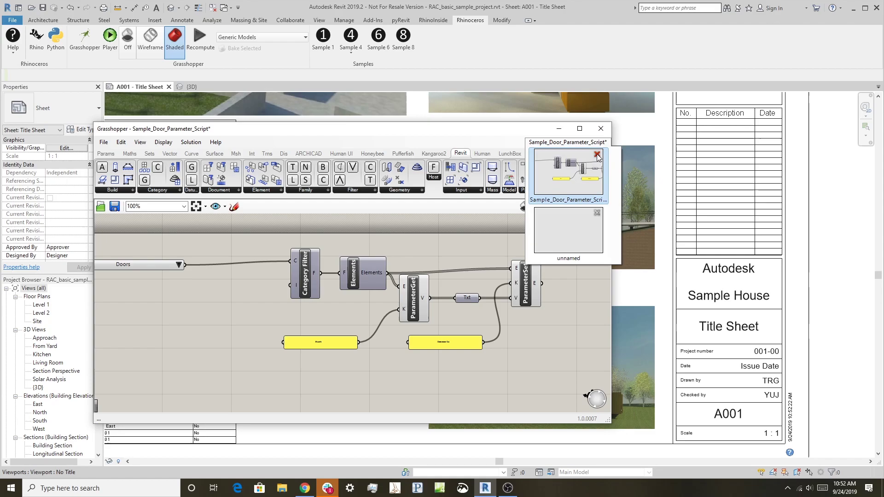
# Step: Close the door parameter script without saving and close the leftover blank windows
pyautogui.click(597, 154)
pyautogui.click(599, 230)
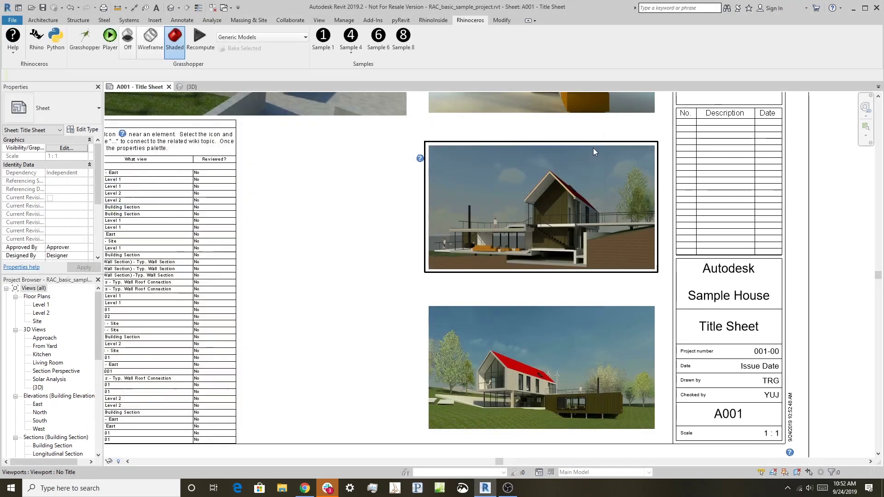
pyautogui.click(91, 37)
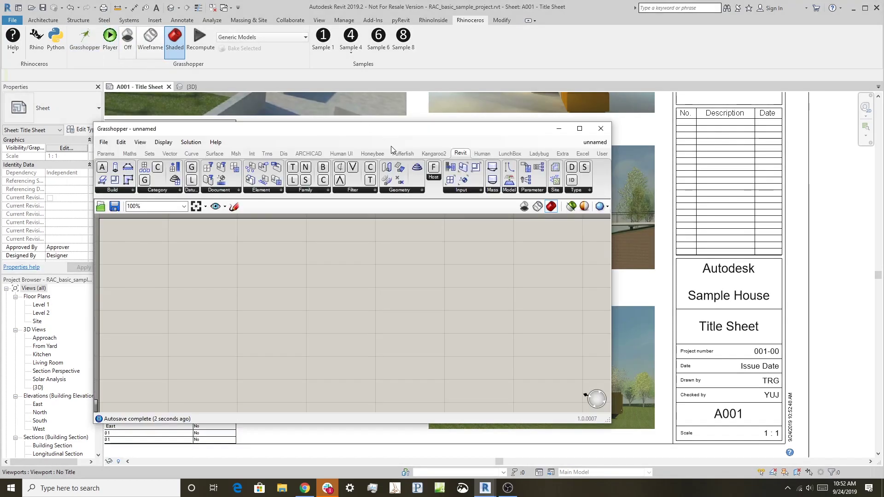
pyautogui.moveTo(596, 146)
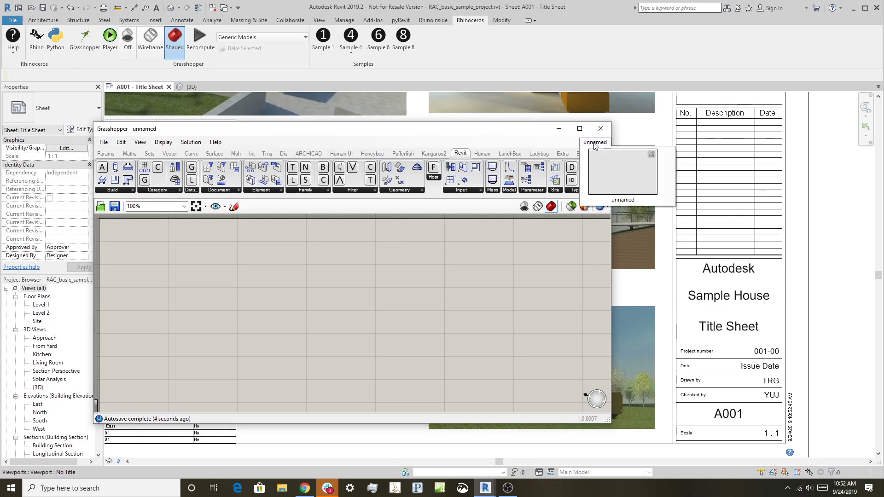
pyautogui.click(650, 154)
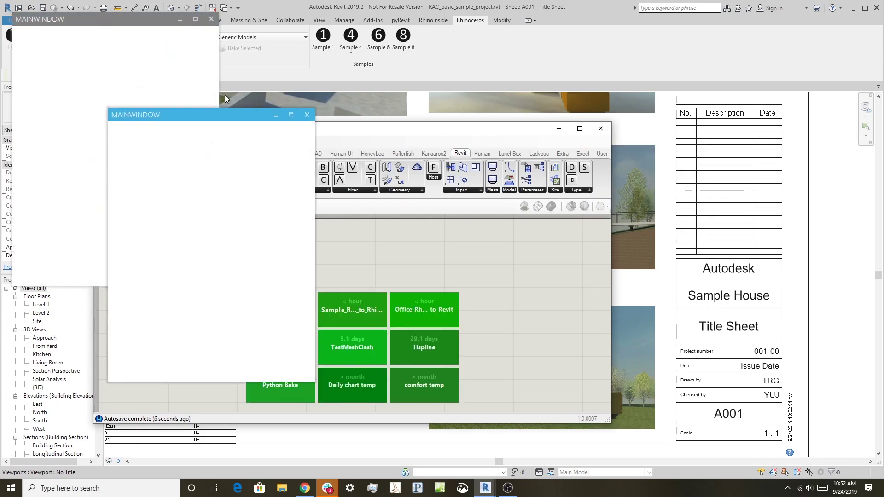
pyautogui.click(307, 115)
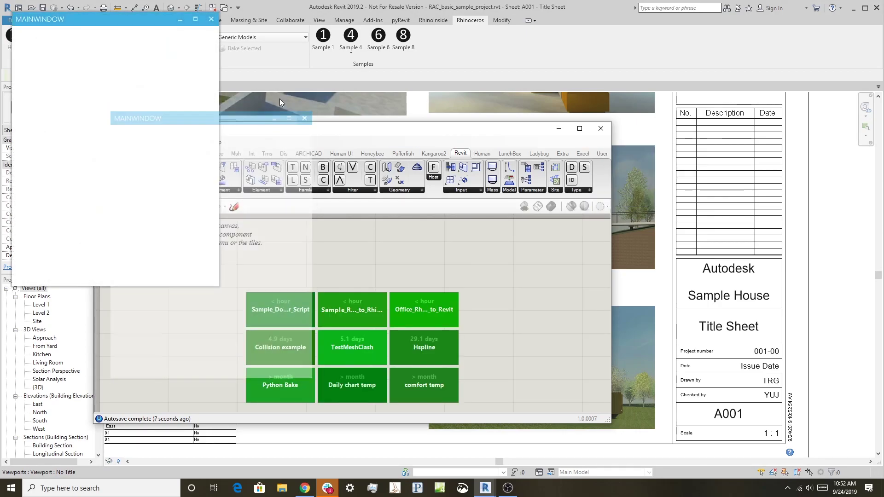
pyautogui.click(211, 20)
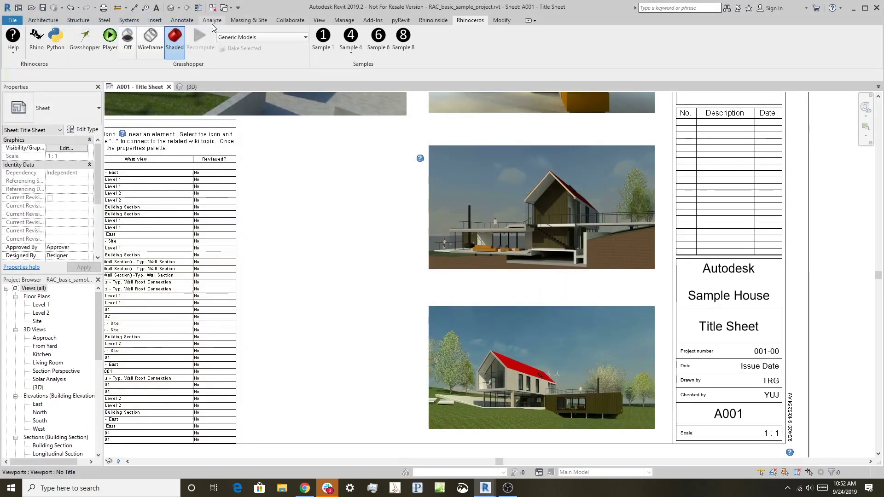
# Step: Reopen Grasshopper and browse the Demonstrations folder for a definition to open
pyautogui.click(85, 39)
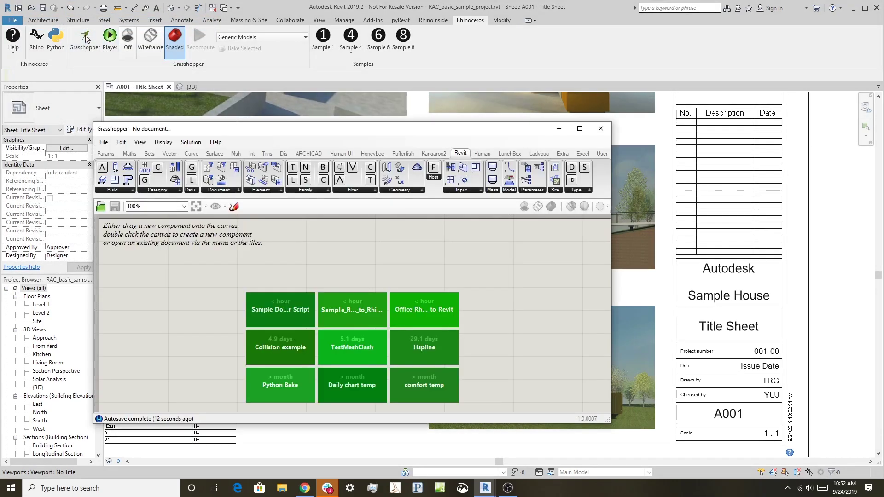
pyautogui.click(103, 141)
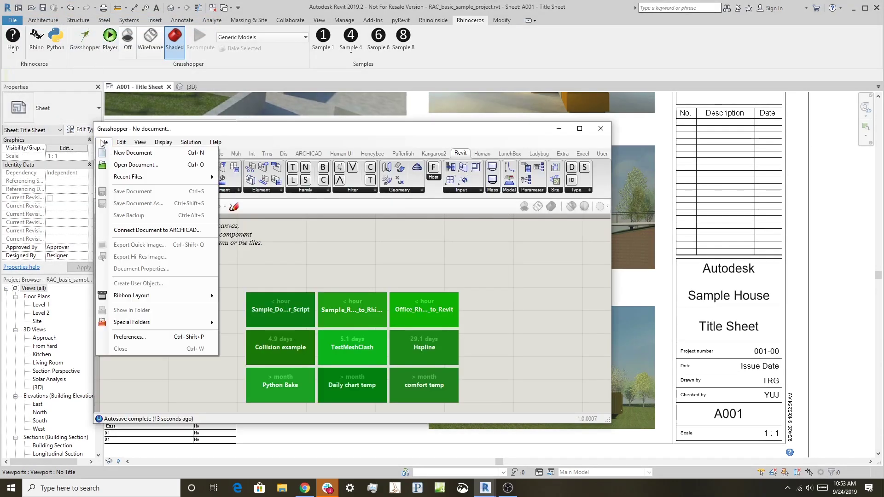
pyautogui.click(154, 165)
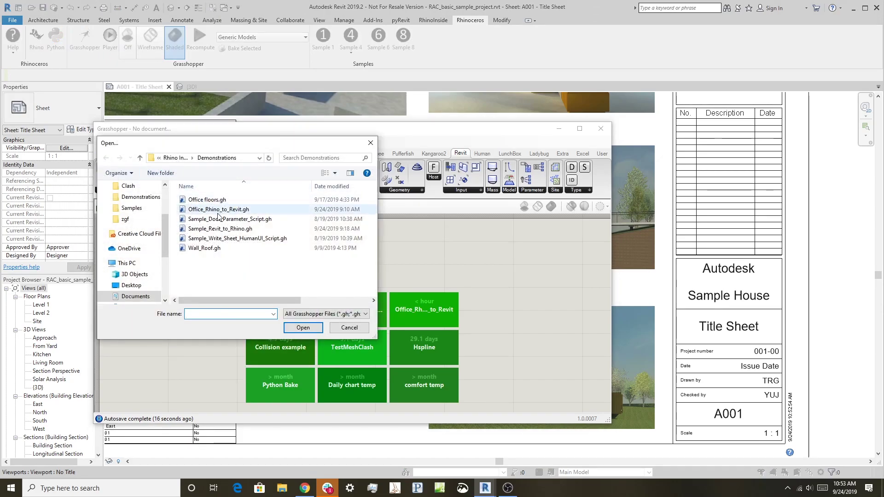
# Step: Load Sample_Write_Sheet_HumanUI_Script.gh, dismiss its sheet form, and read the graph's component tooltips
pyautogui.doubleClick(221, 238)
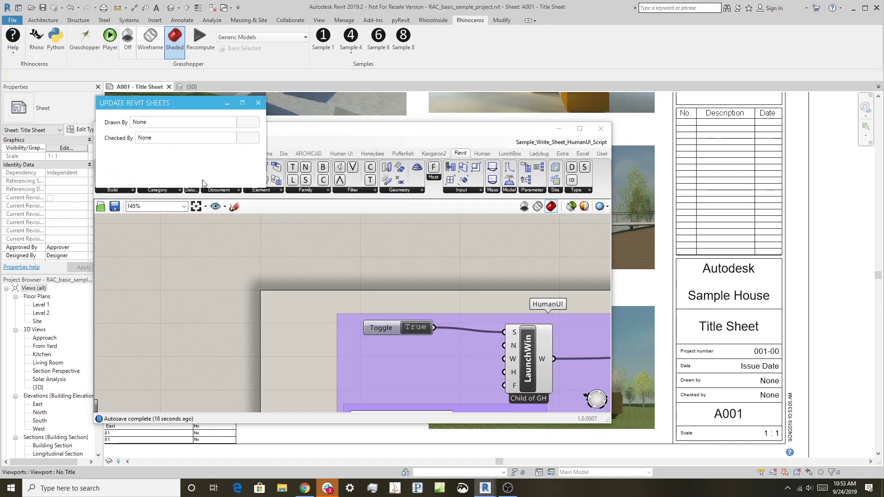
pyautogui.click(258, 104)
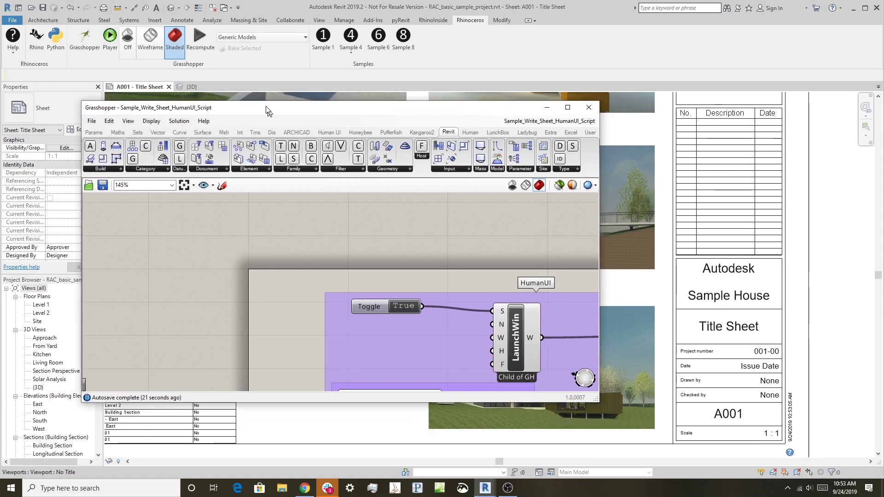
pyautogui.scroll(-5, 286, 200)
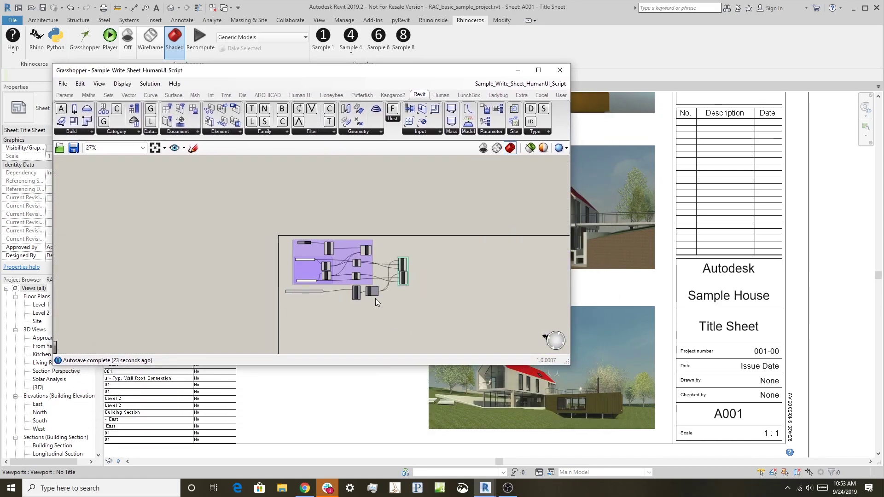
pyautogui.scroll(2, 377, 297)
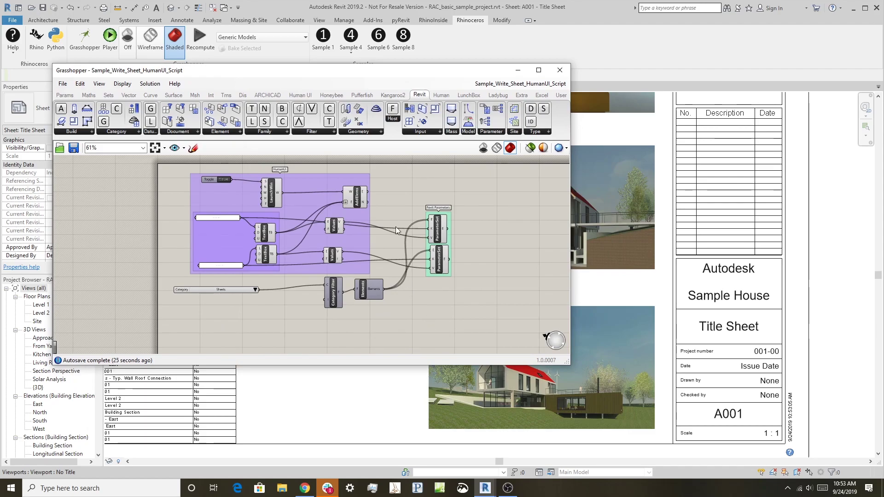
pyautogui.scroll(1, 395, 195)
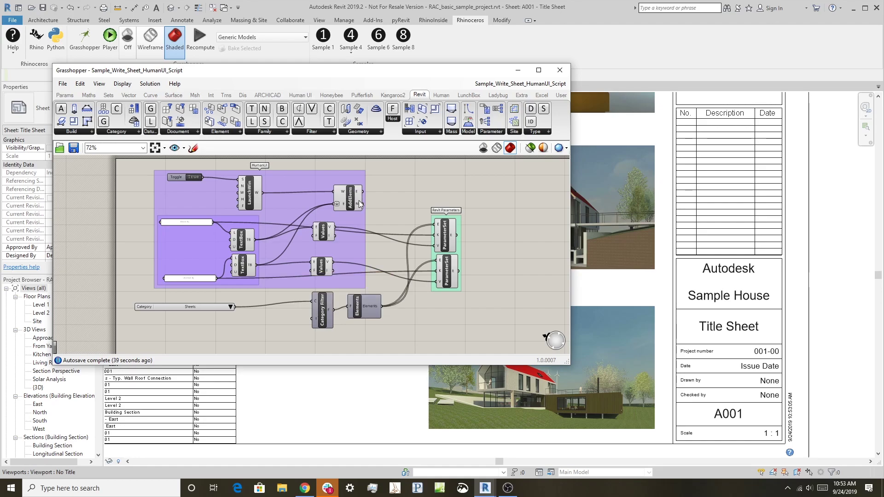
pyautogui.moveTo(359, 207)
pyautogui.moveTo(364, 314)
# Step: Close the Grasshopper editor to return to the A001 Title Sheet in Revit
pyautogui.click(560, 70)
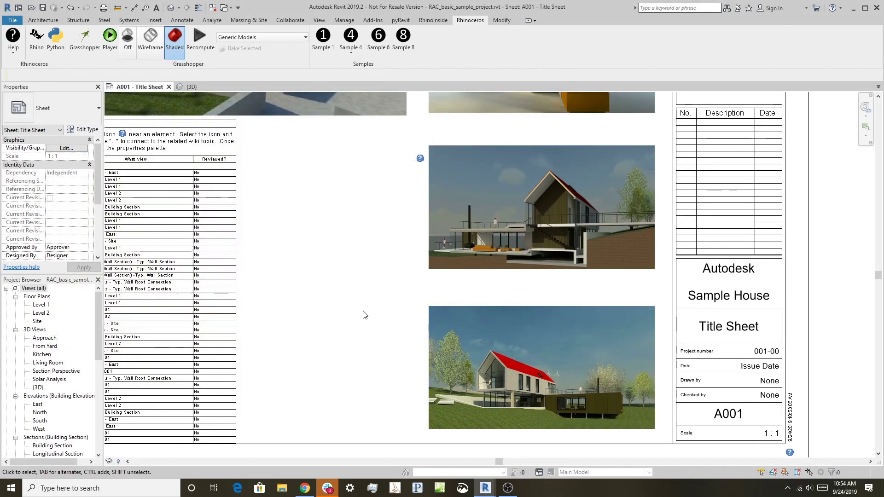